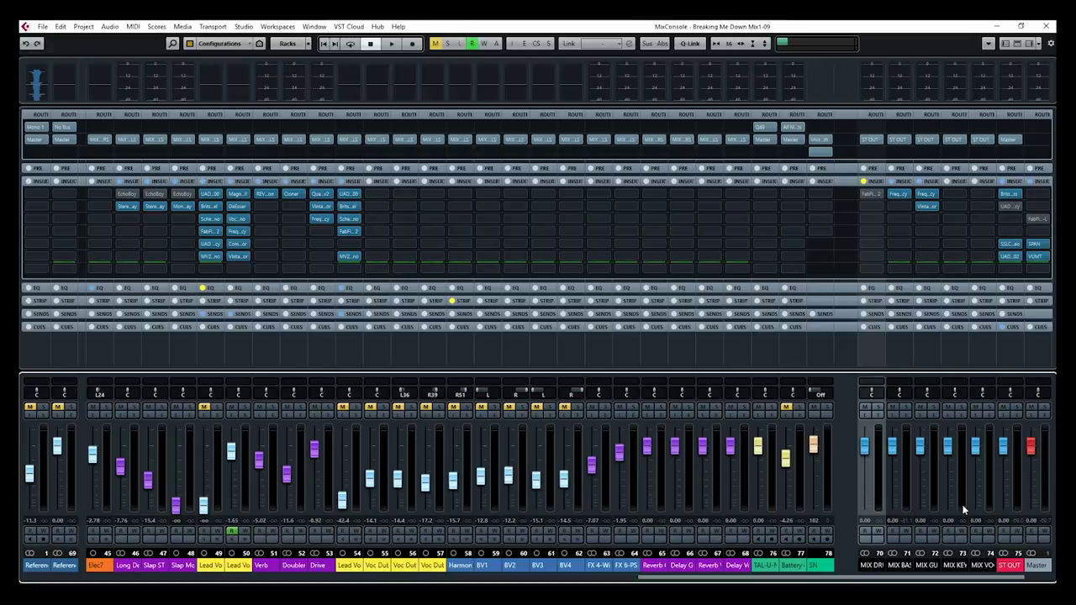
- Show the MixConsole's left zone and switch it to the Zones assignments
left_click_drag(743, 580, 624, 580)
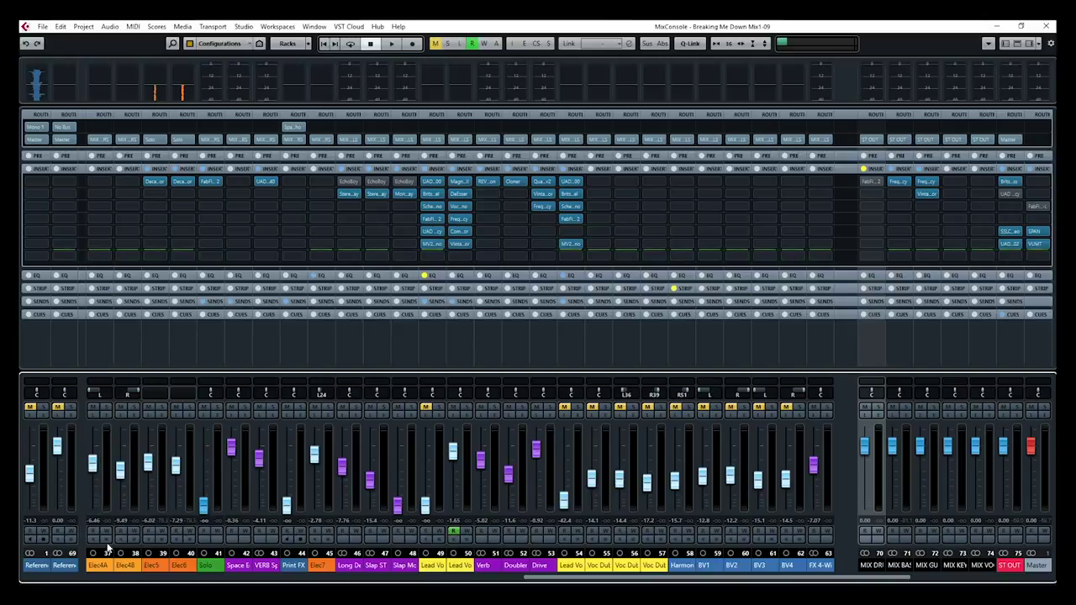
scroll(568, 550, "left", 10)
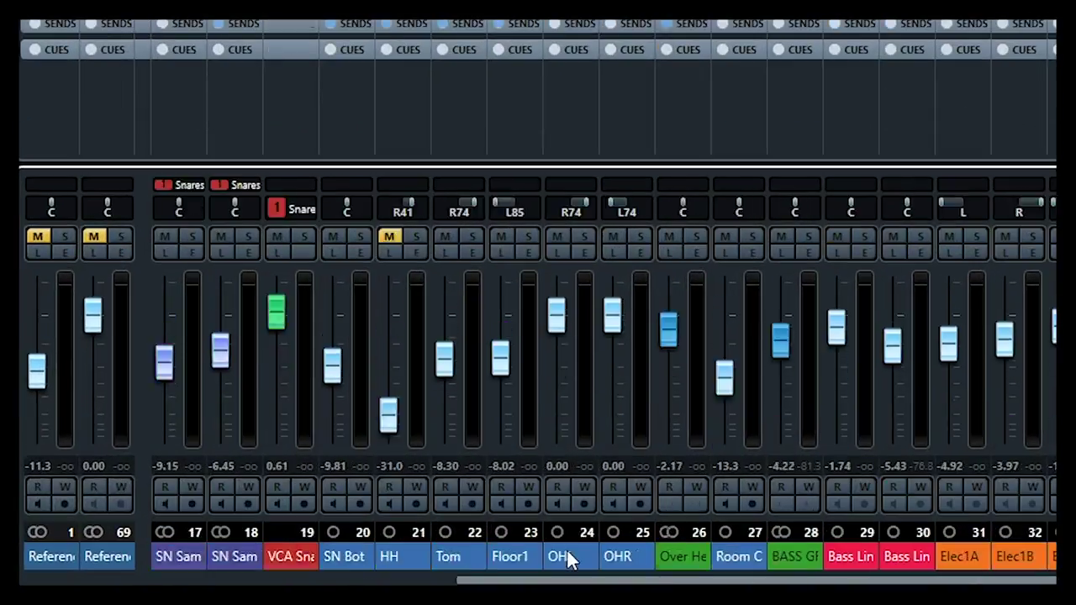
scroll(571, 568, "right", 10)
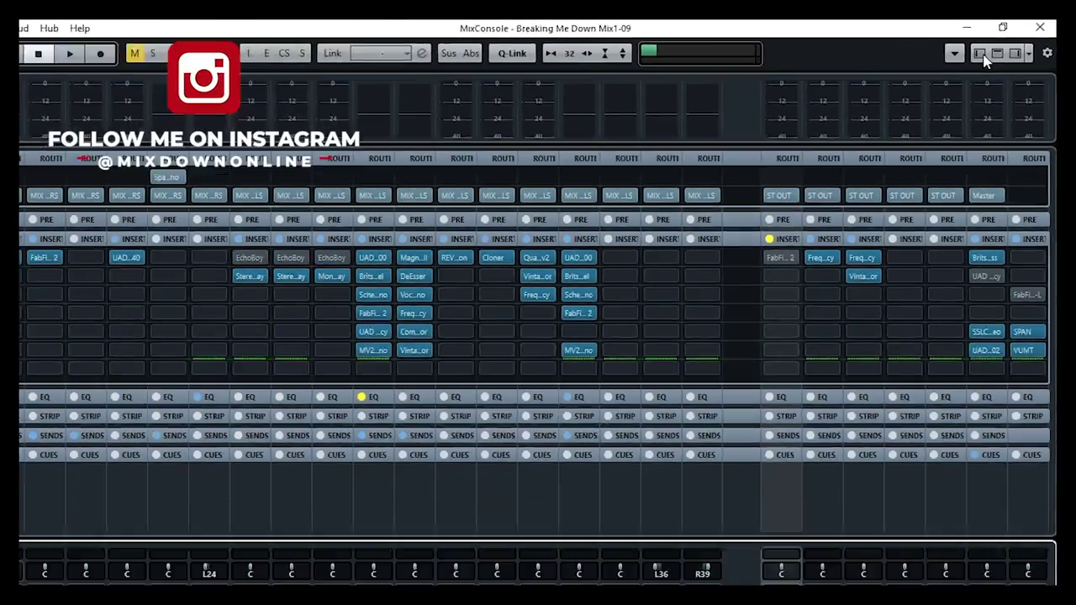
left_click(946, 74)
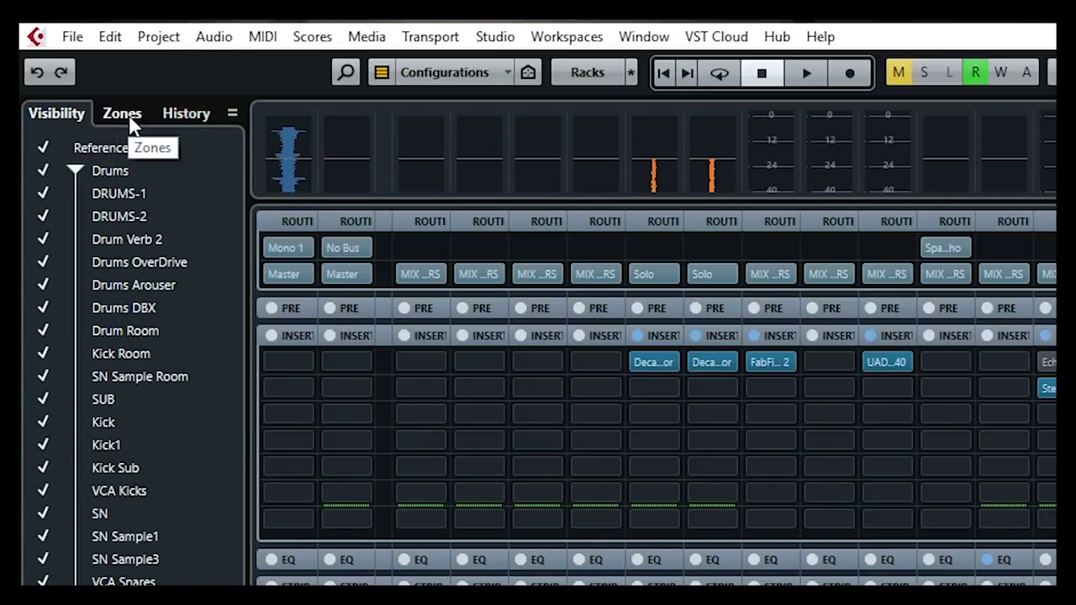
left_click(126, 118)
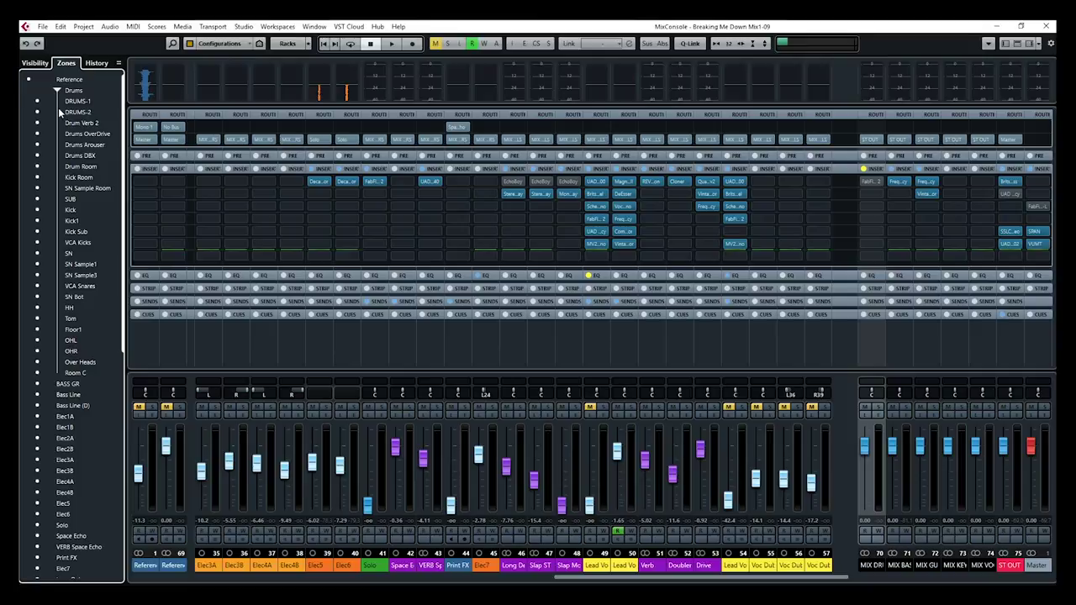
- Select the MIX DRUMS through ST OUT buses together in the zone list
scroll(68, 118, "down", 10)
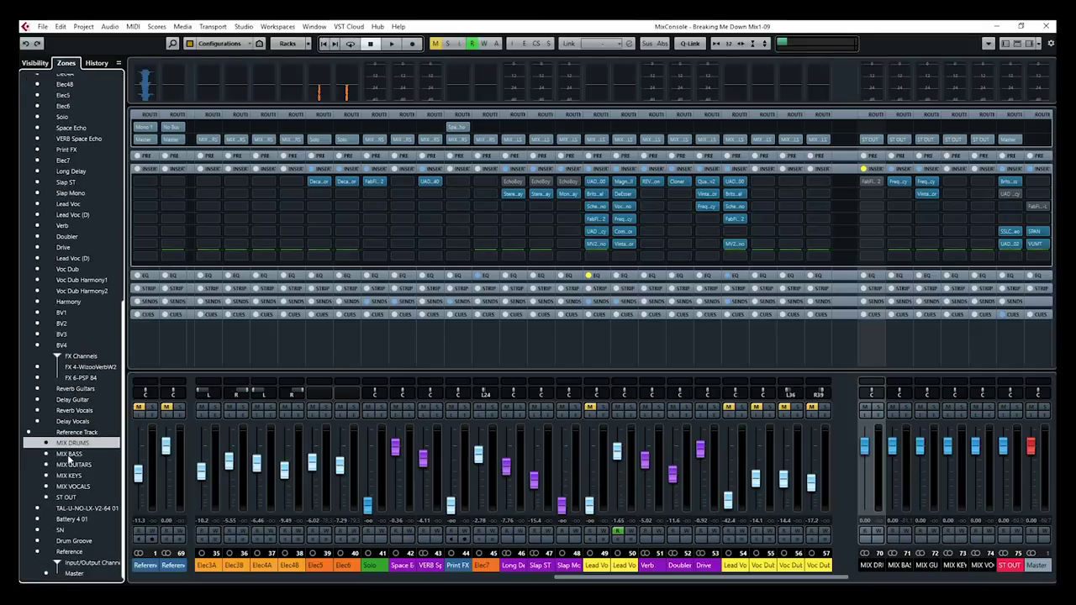
left_click(66, 497)
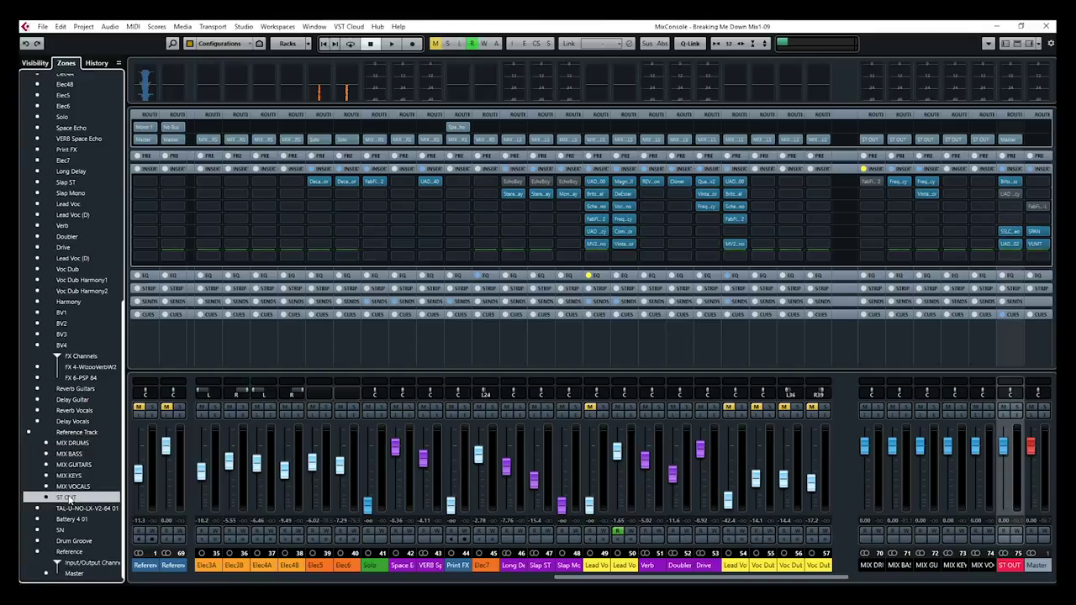
left_click(71, 444, "shift")
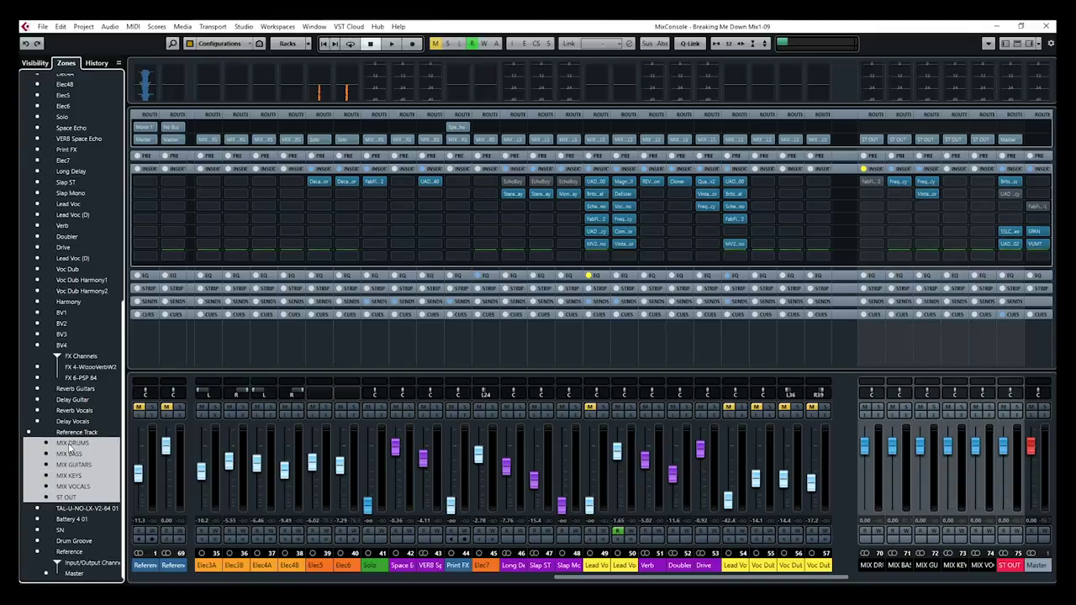
left_click(70, 444)
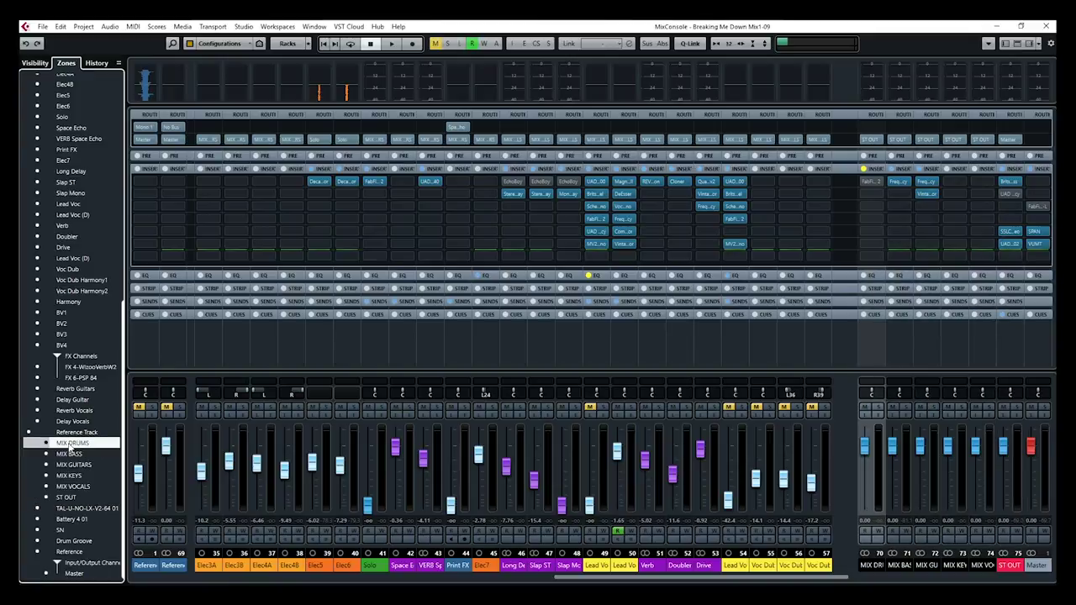
left_click(65, 498, "shift")
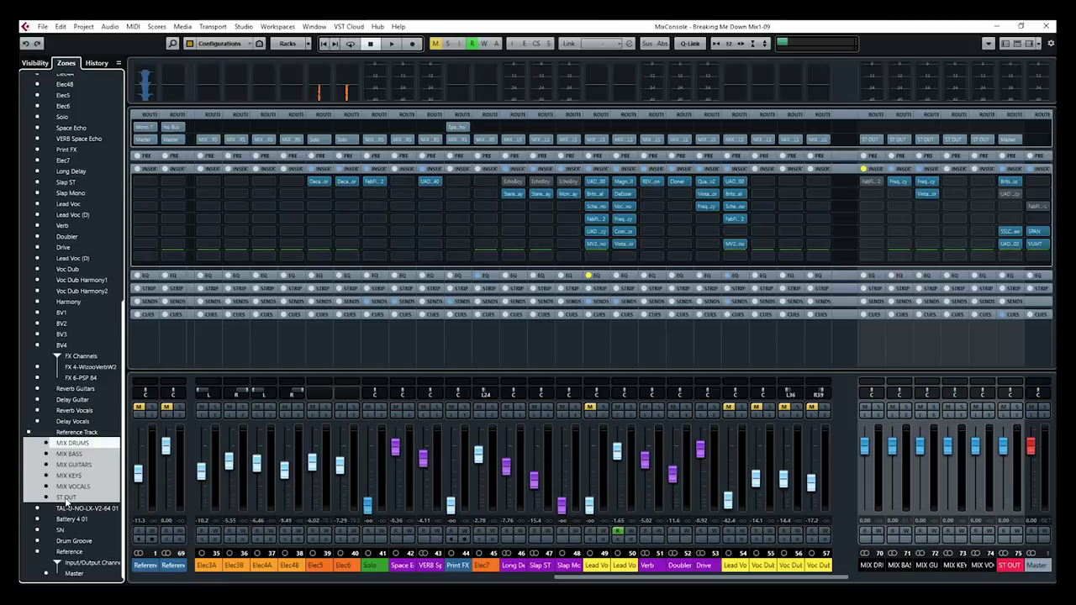
left_click(65, 498, "shift")
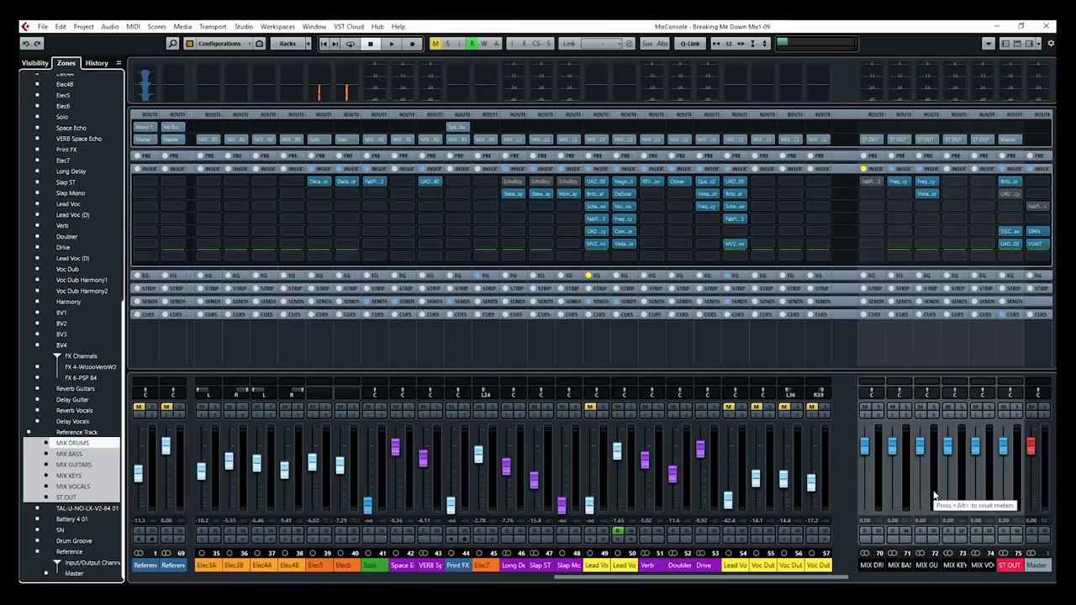
- Try pinning the selected mix buses to the left zone, then release them
left_click_drag(677, 578, 492, 576)
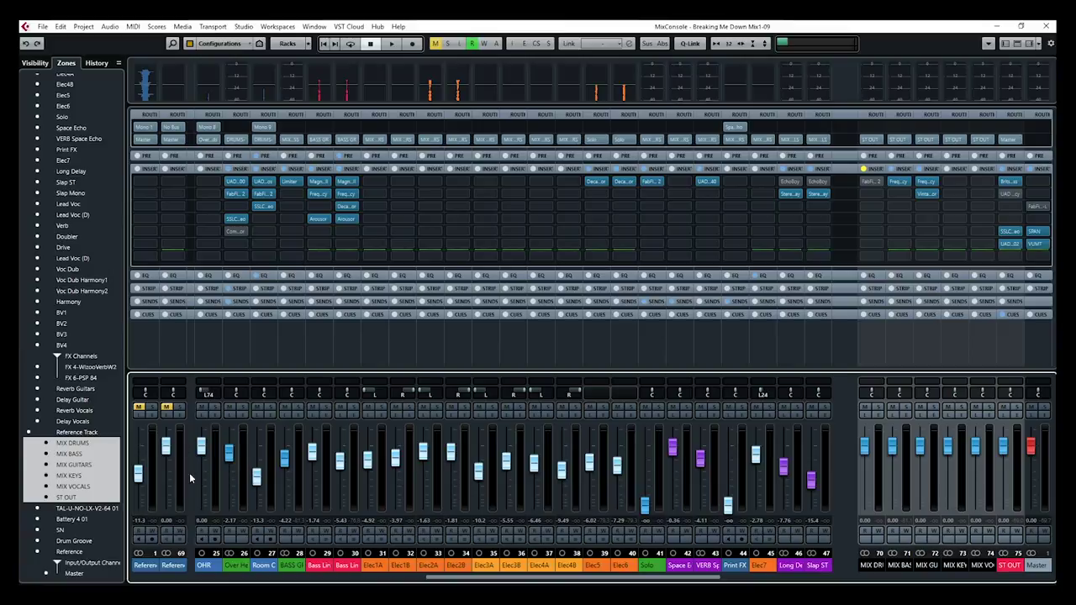
left_click_drag(471, 580, 517, 576)
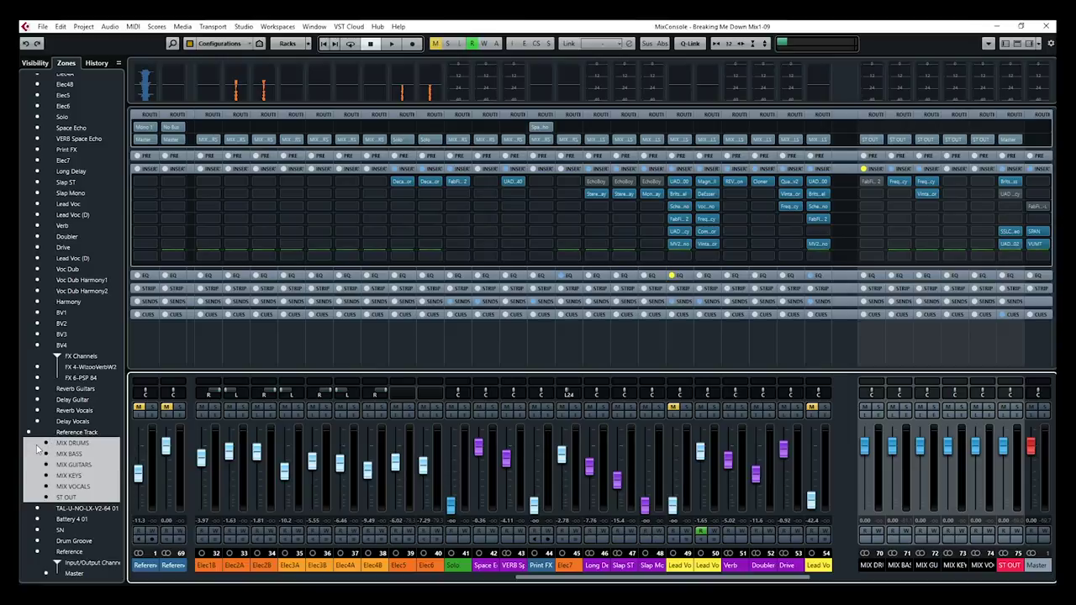
left_click(30, 449)
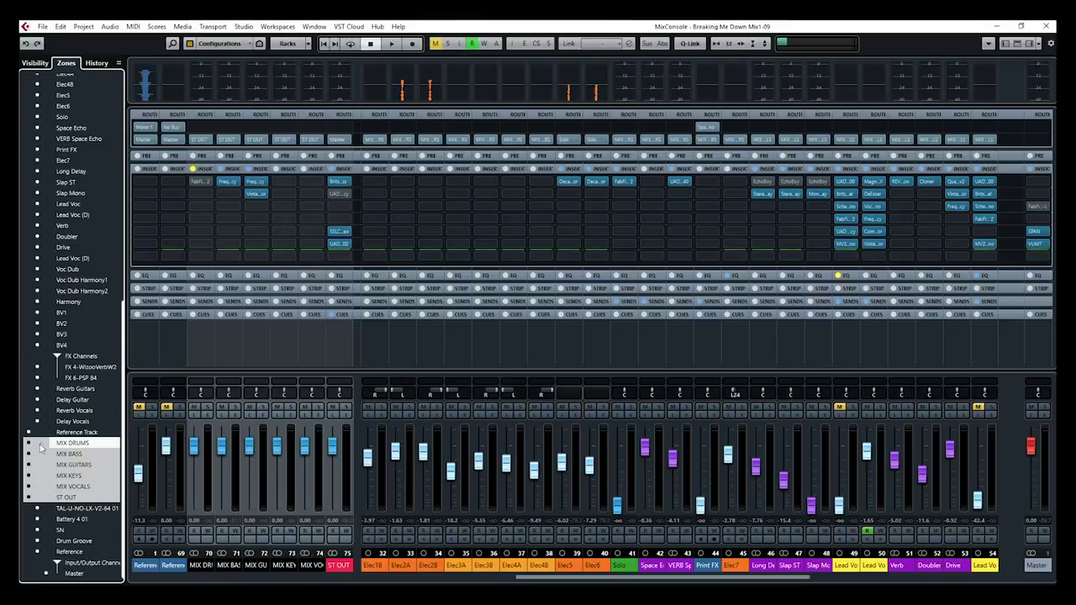
left_click(38, 447)
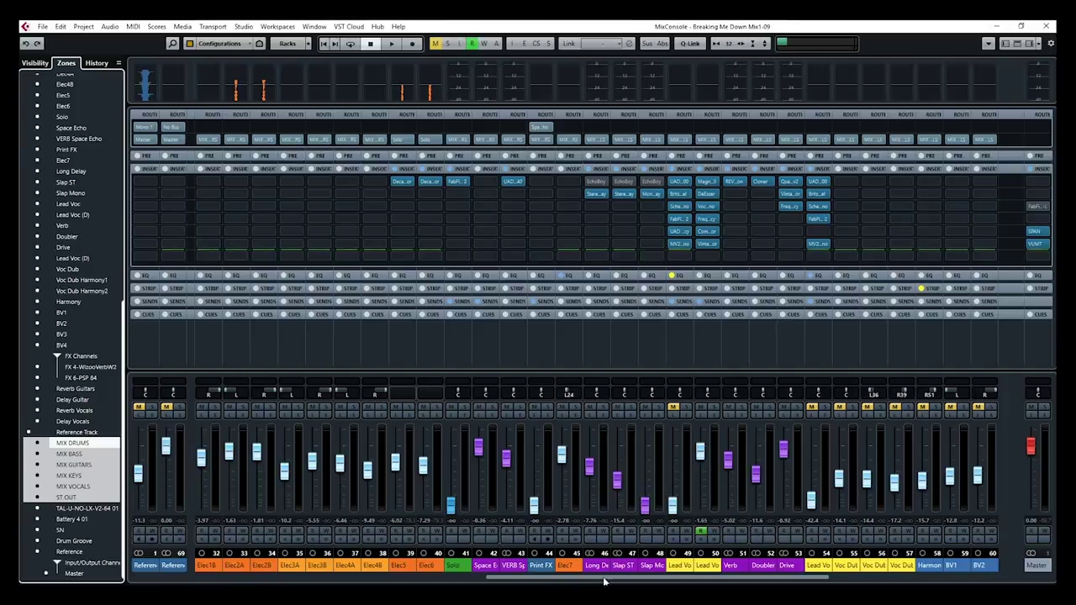
- Pin the MIX buses through ST OUT to the right zone, then return to the project window with F3
left_click_drag(632, 579, 815, 578)
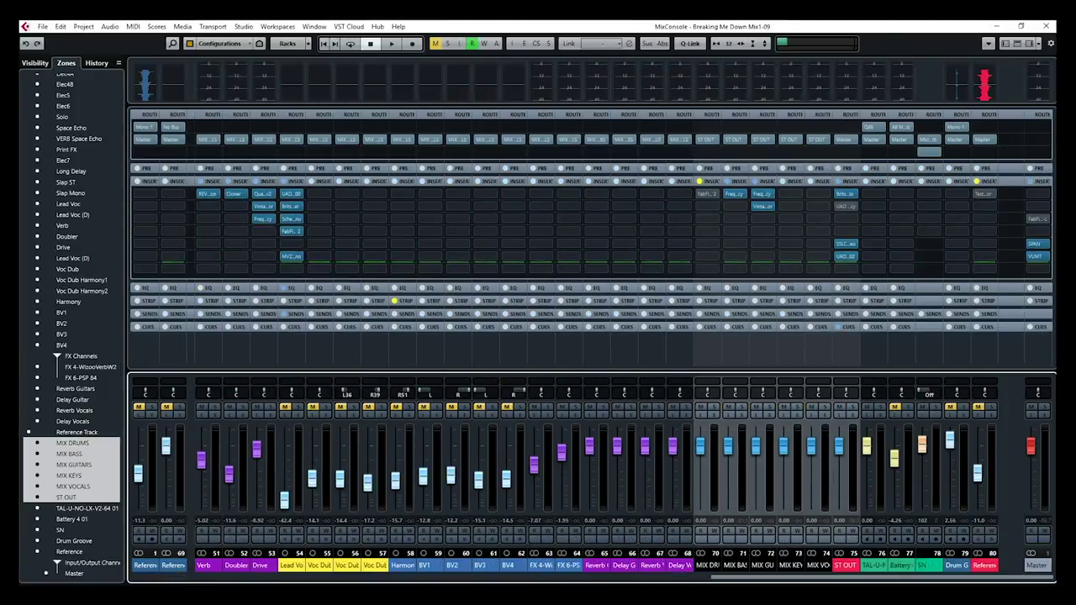
left_click(46, 447)
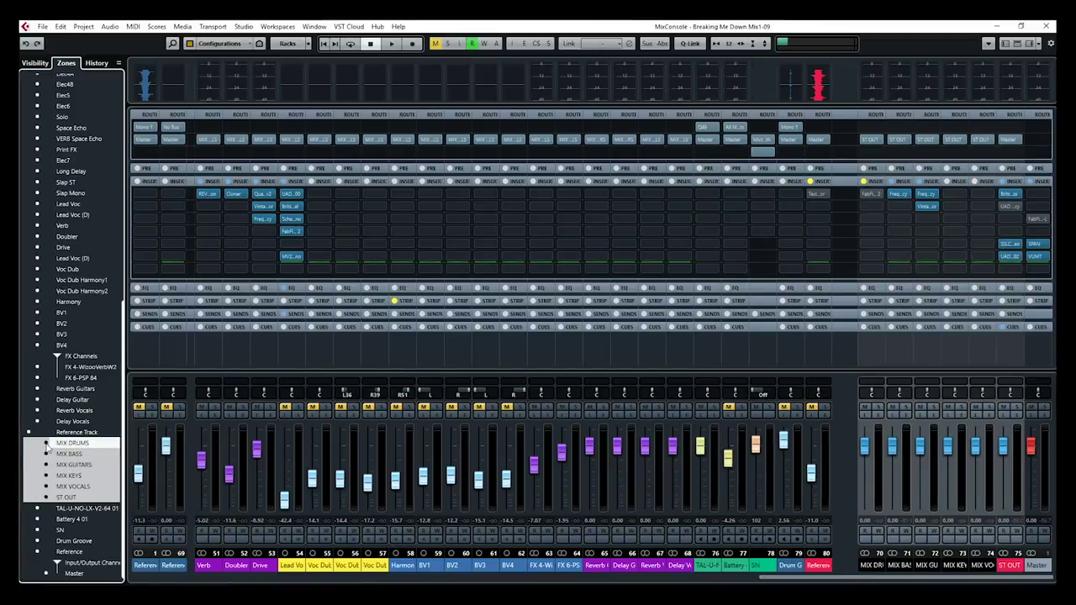
left_click(64, 444)
left_click(36, 443)
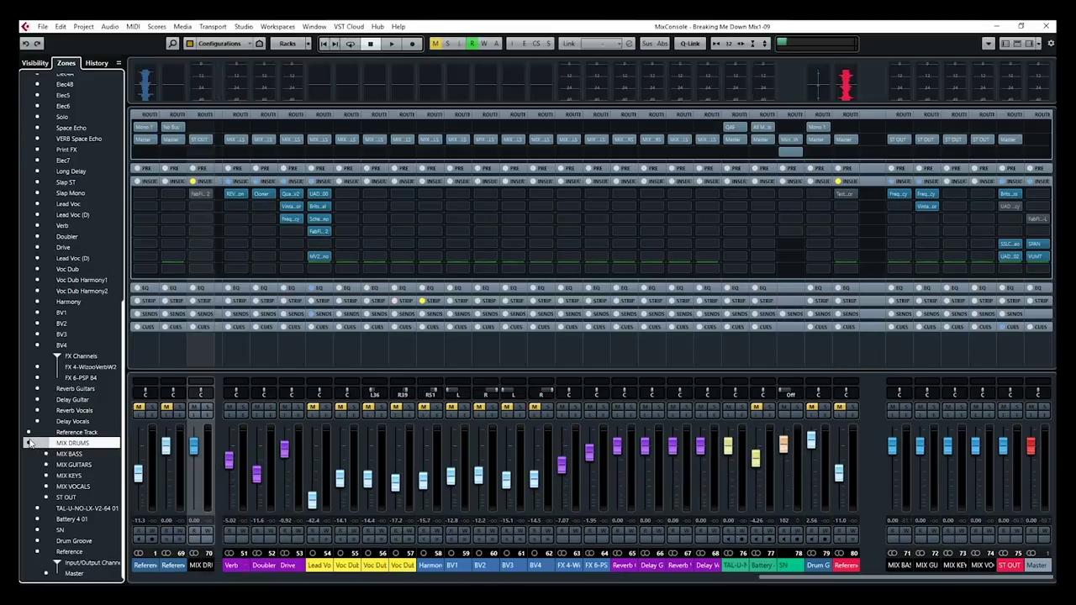
left_click(46, 444)
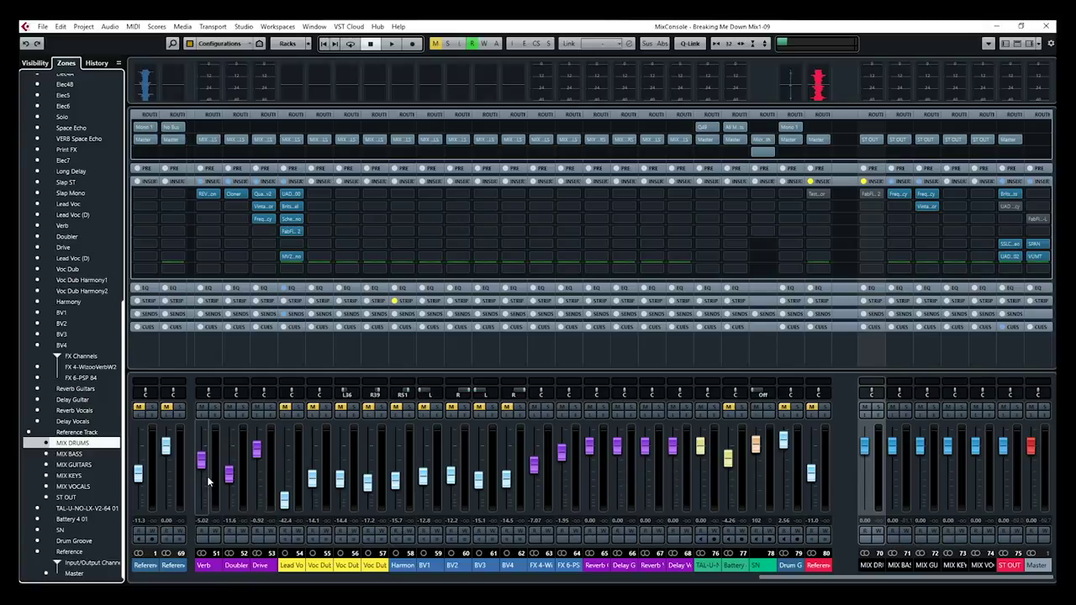
key("F3")
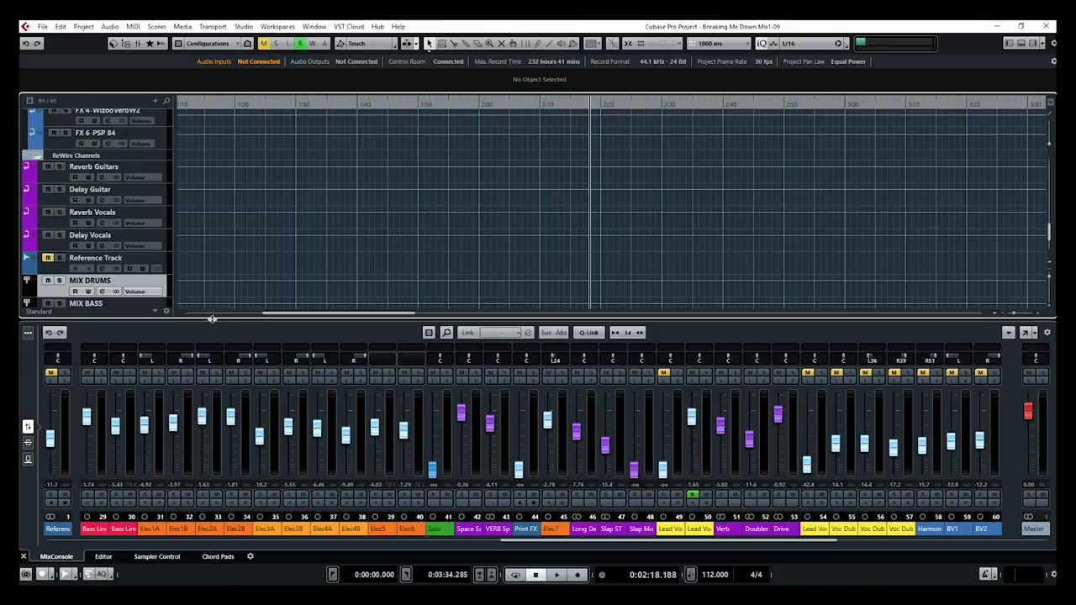
- Show the project window's left zone Visibility list and the lower-zone mixer's Zones assignments
left_click(1010, 43)
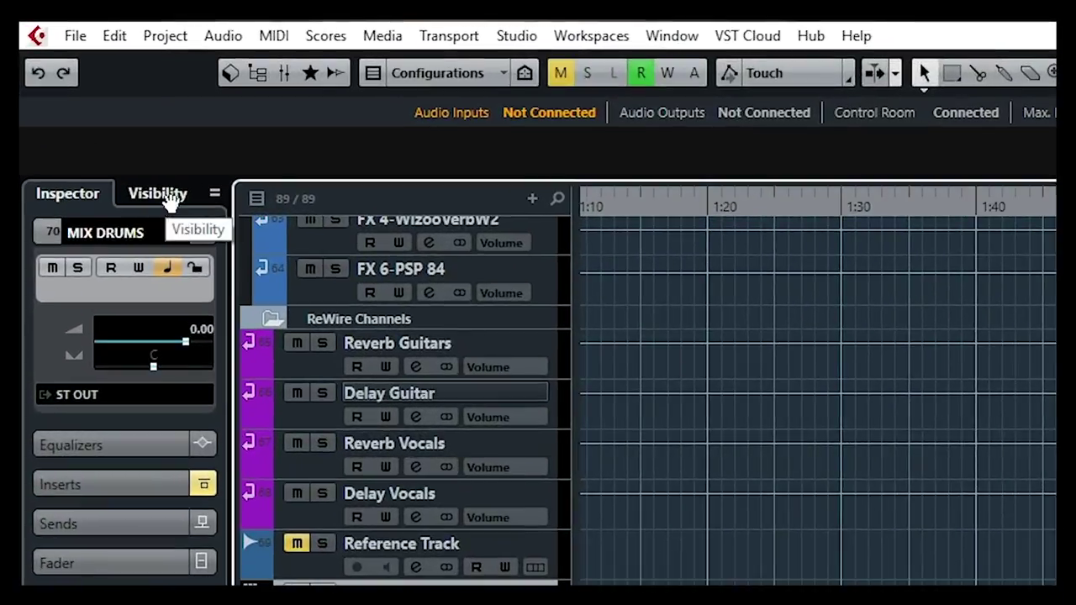
left_click(167, 194)
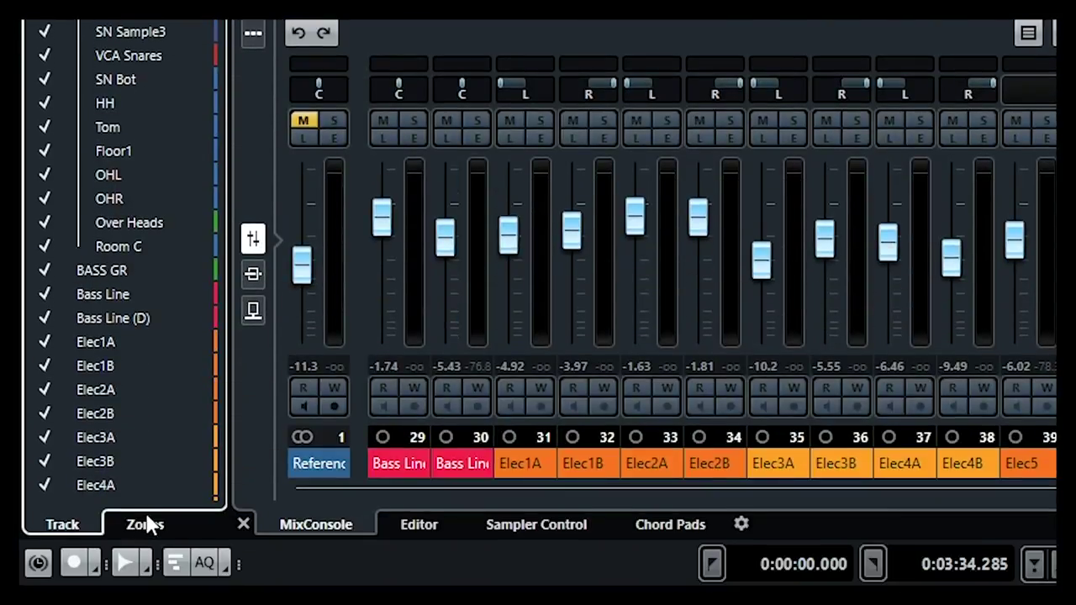
left_click(150, 525)
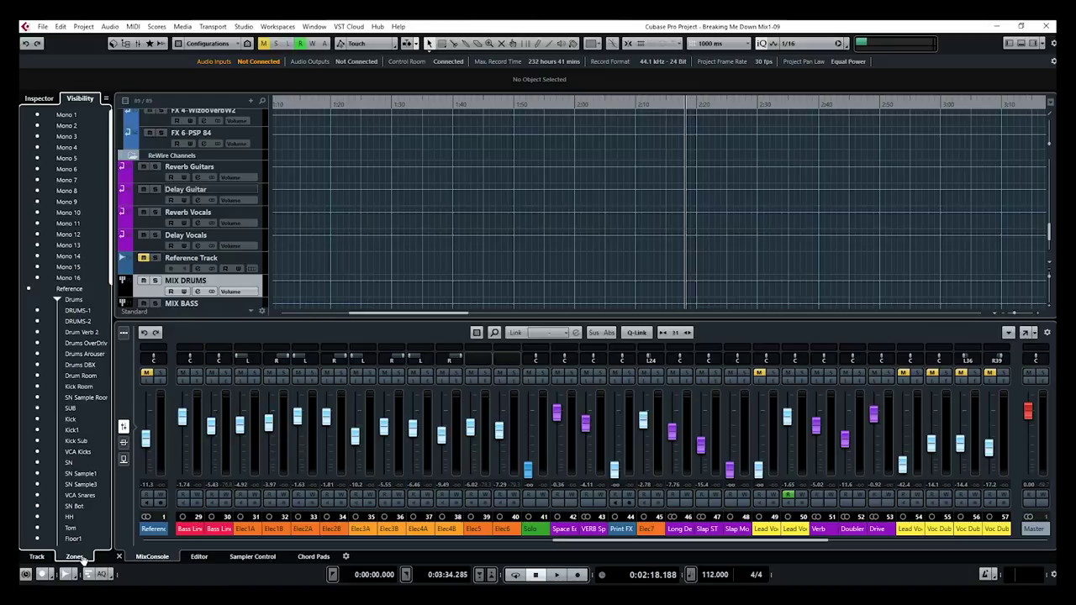
- Pin MIX DRUMS, BASS, GUITARS, KEYS, VOCALS and ST OUT right in the lower zone, then reopen the MixConsole
scroll(58, 378, "down", 15)
left_click(46, 410)
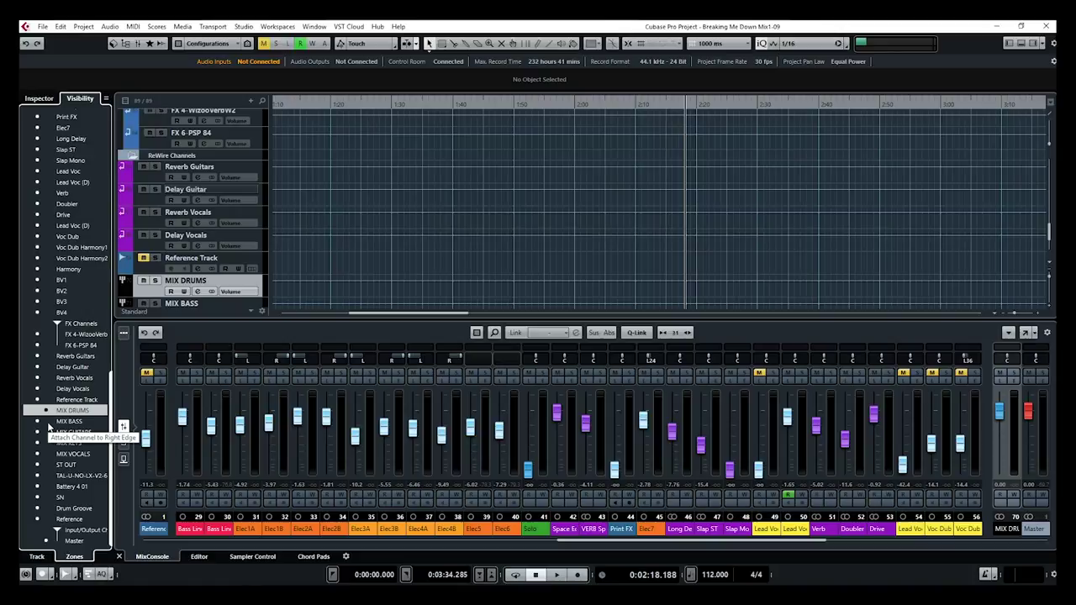
left_click(47, 423)
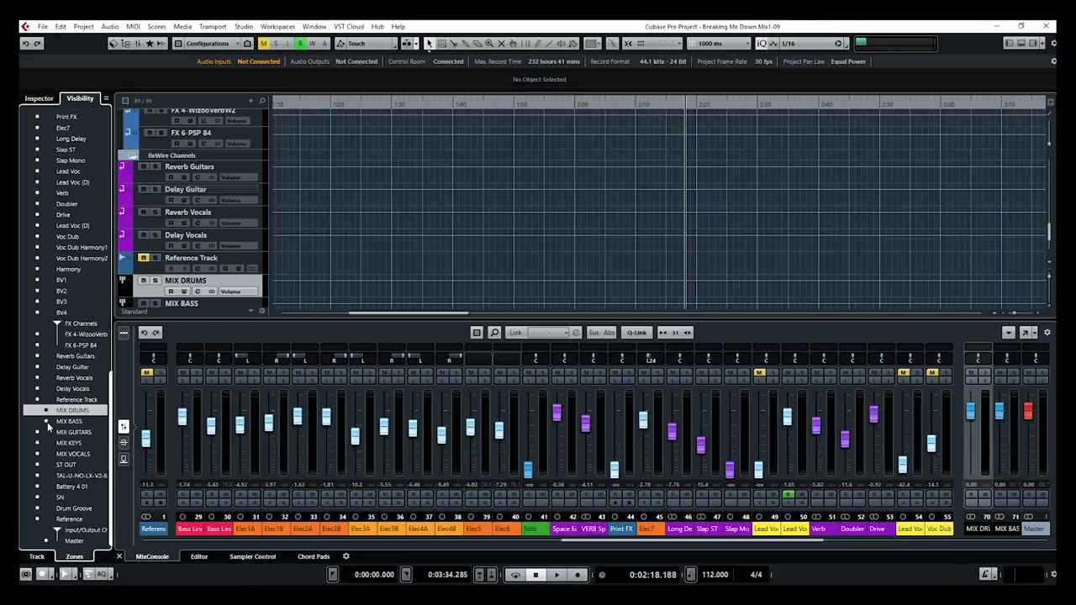
left_click(47, 433)
left_click(47, 444)
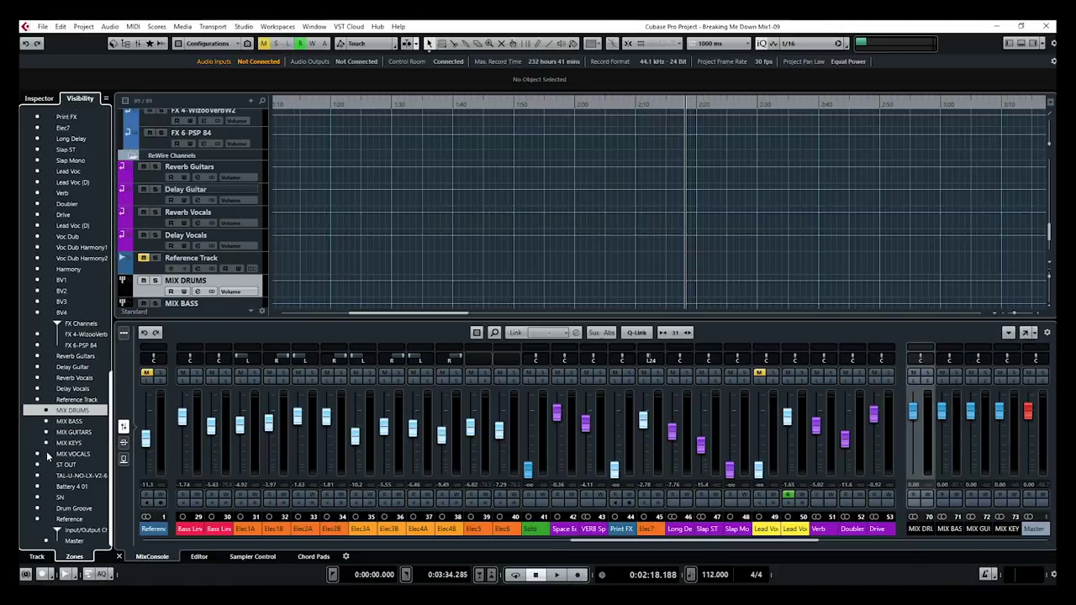
left_click(47, 455)
left_click(47, 466)
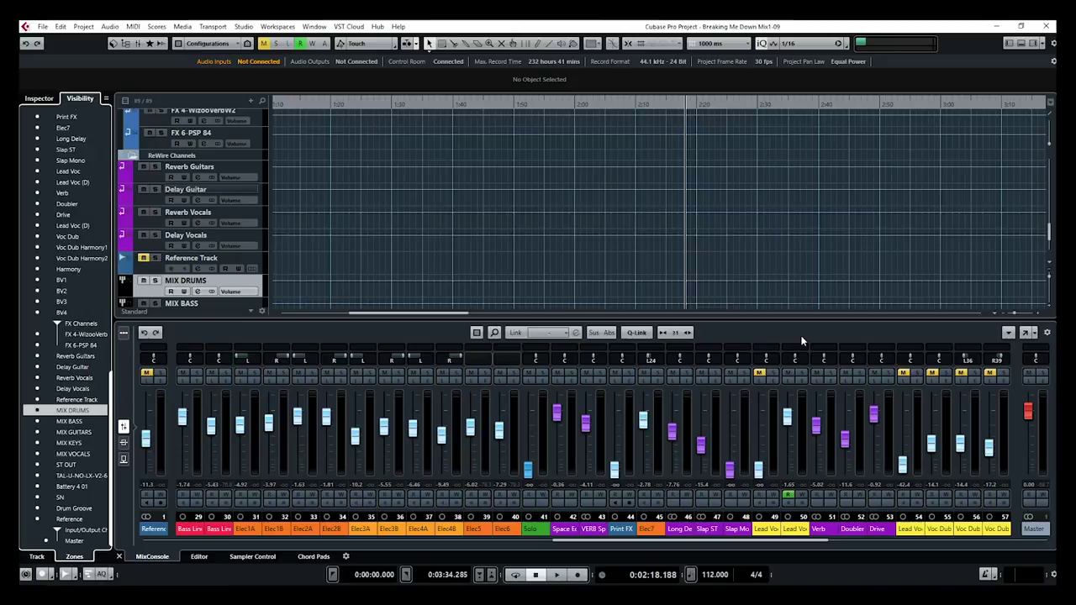
key("F3")
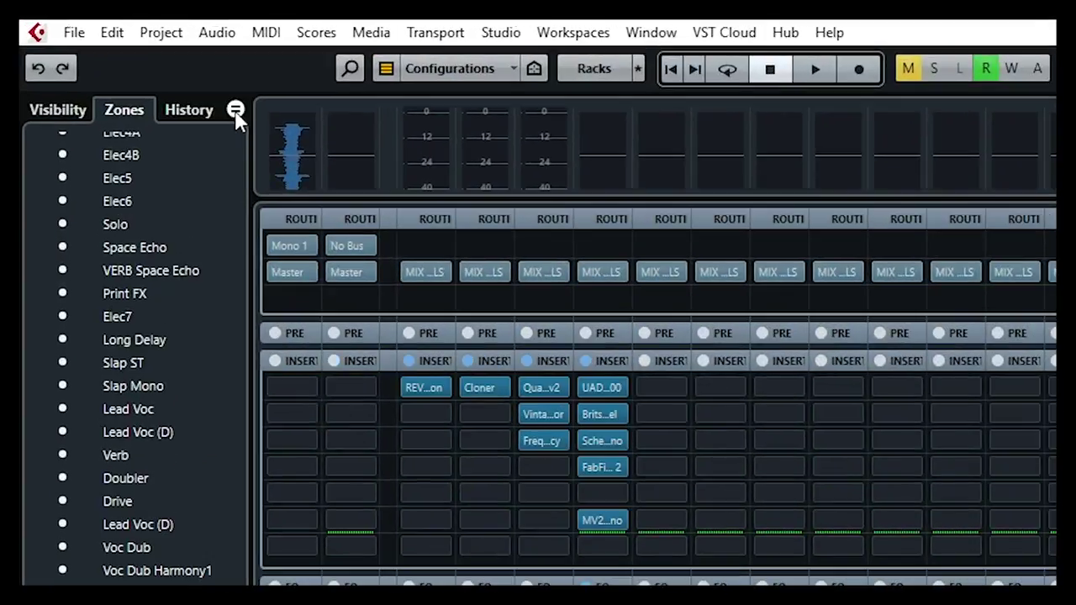
- Turn on Sync MixConsole and Project, then close the separate MixConsole window
left_click(235, 111)
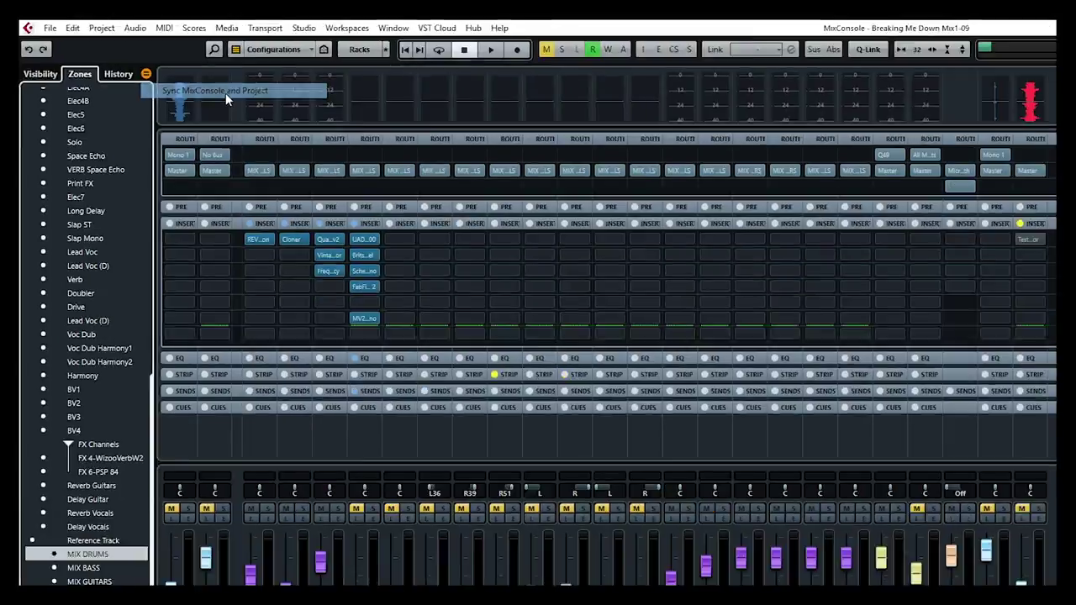
left_click(369, 143)
key("F3")
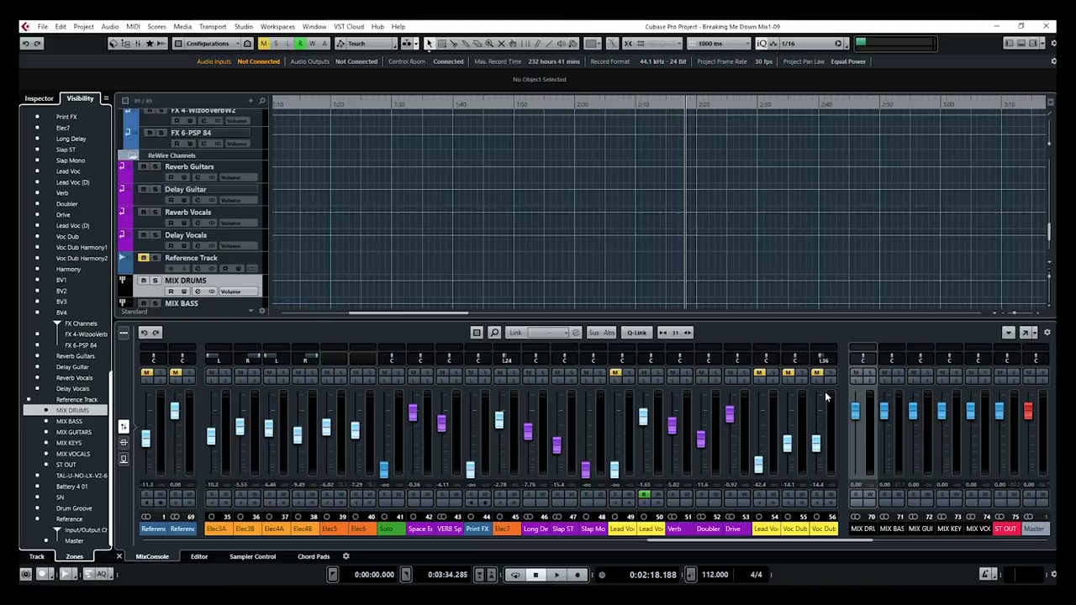
left_click_drag(809, 545, 767, 548)
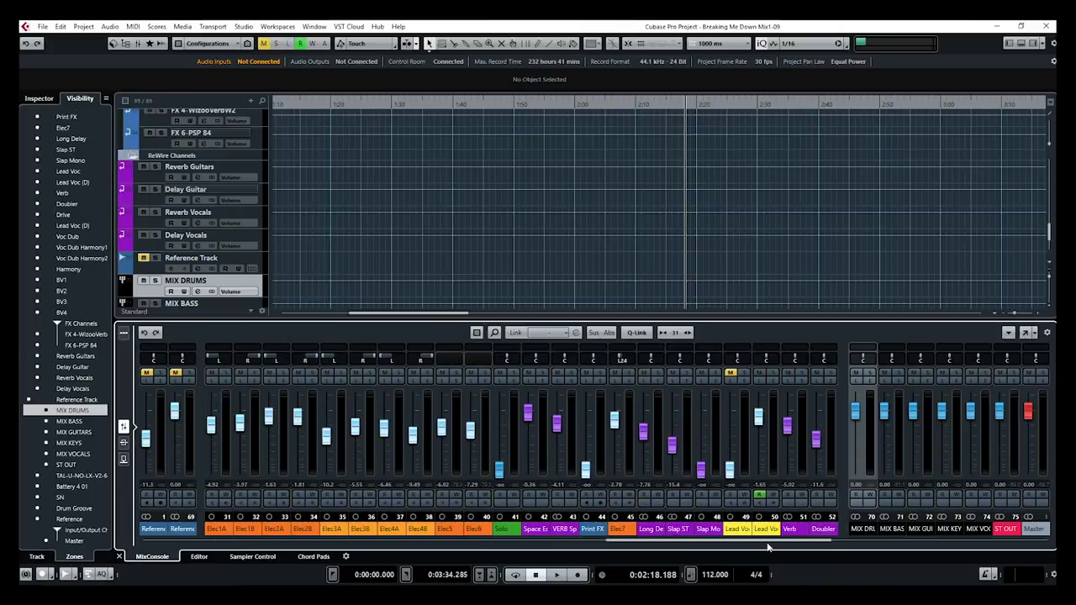